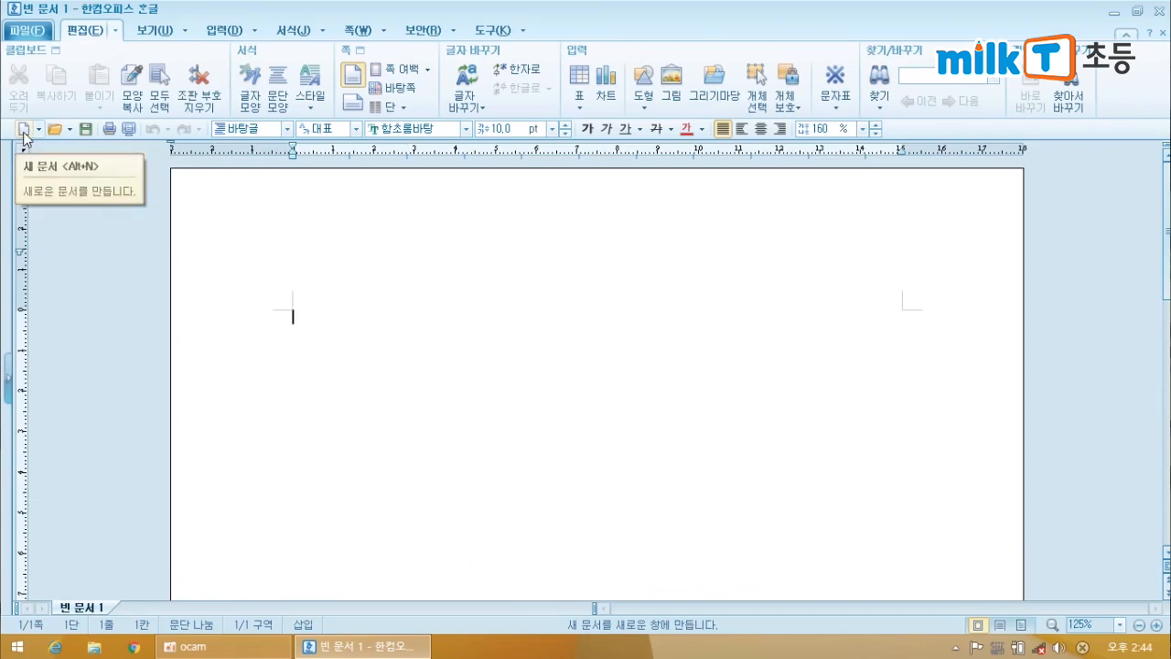
- Create a new blank document in its own window, compare it with 빈 문서 1, and return to 빈 문서 2
{"action": "left_click", "coordinate": [25, 135]}
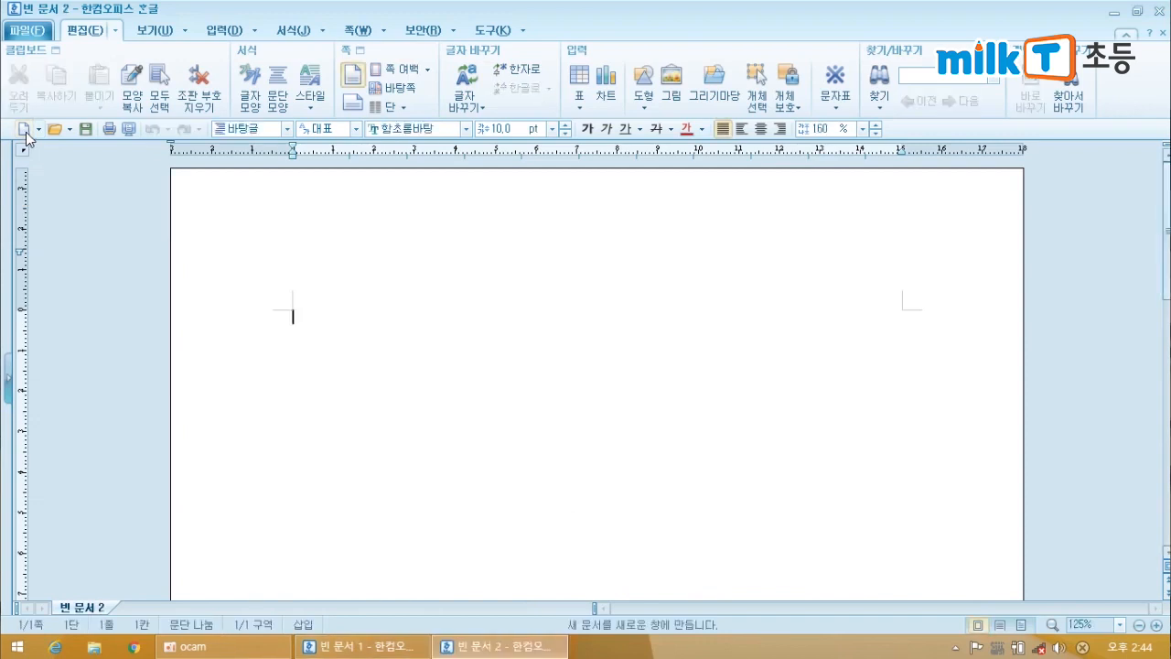
{"action": "left_click", "coordinate": [398, 650]}
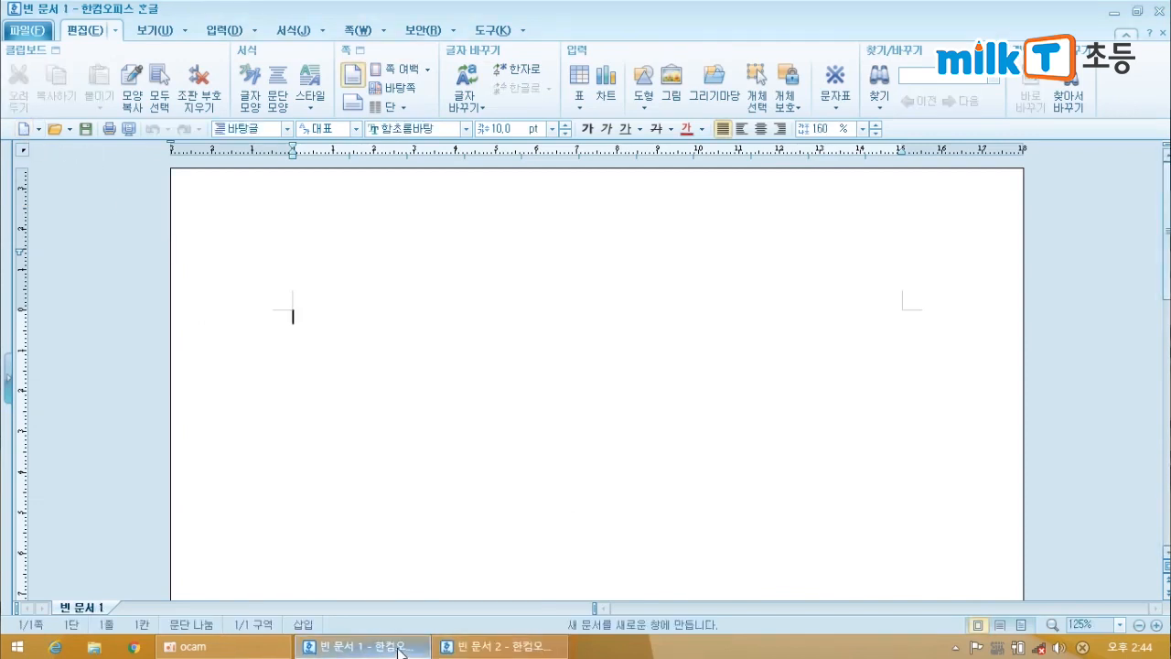
{"action": "left_click", "coordinate": [494, 650]}
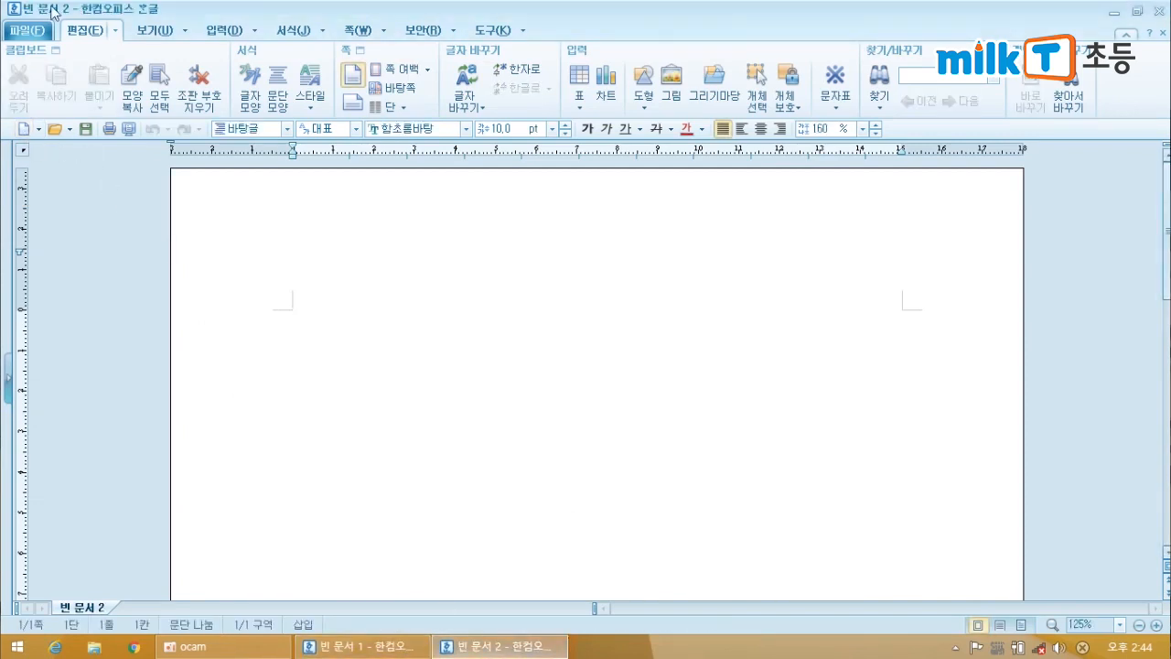
{"action": "left_click_drag", "start_coordinate": [170, 9], "coordinate": [218, 3]}
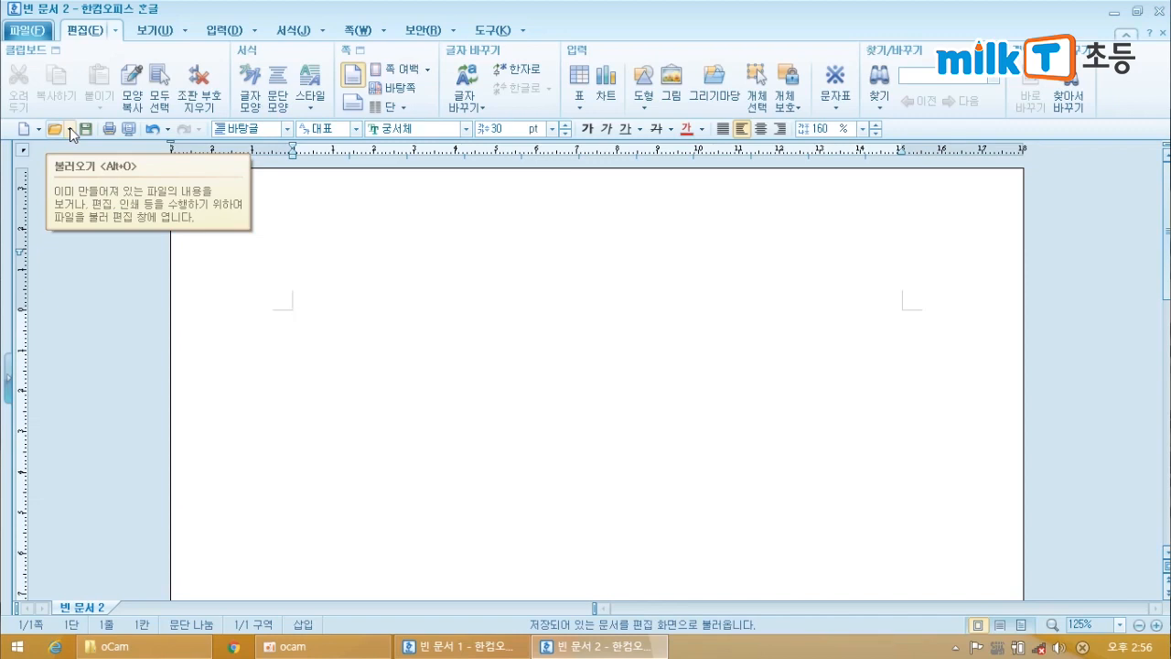
- Set the font to 함초롬돋움 and enter the teacher's nickname on the first line of the document
{"action": "left_click", "coordinate": [467, 132]}
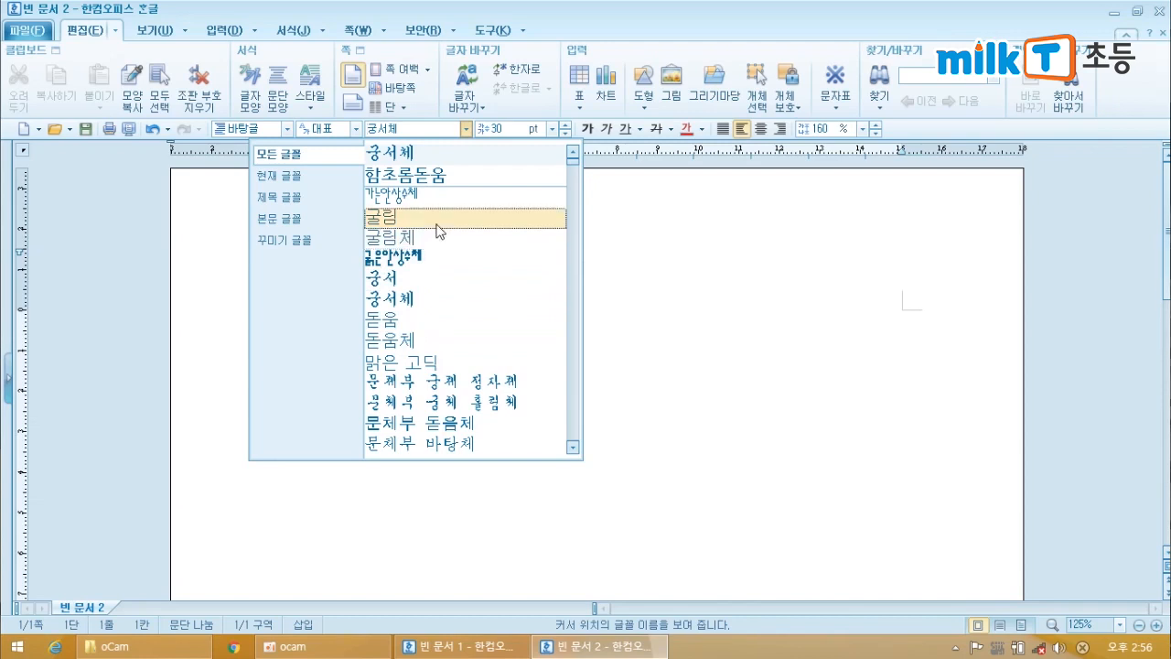
{"action": "left_click", "coordinate": [407, 176]}
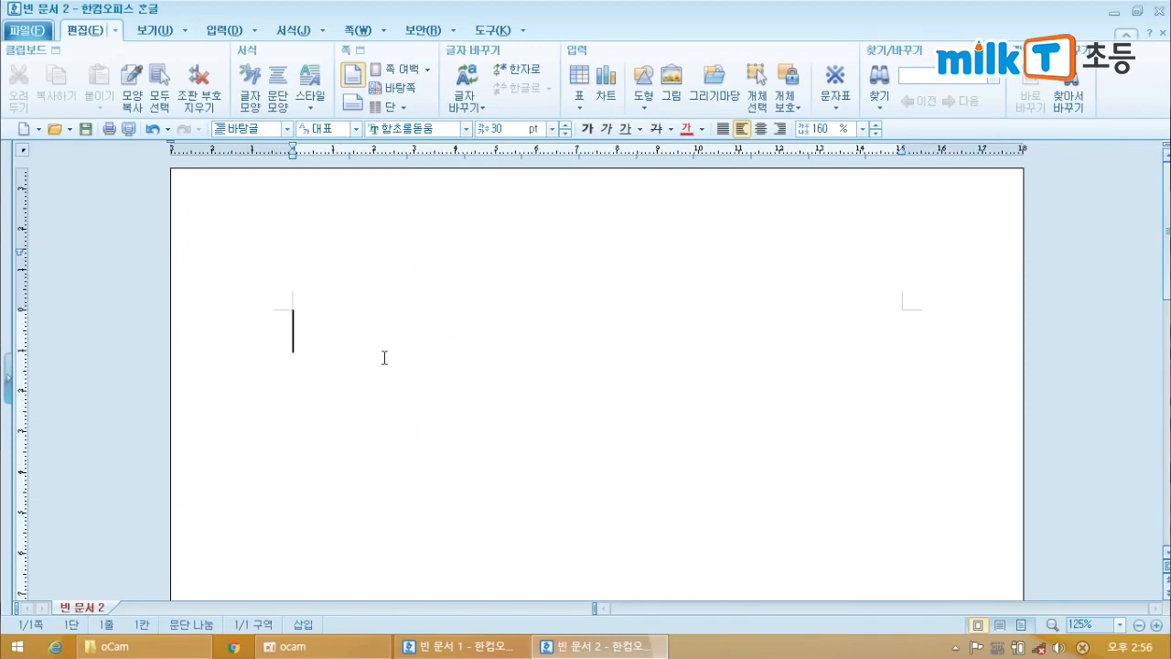
{"action": "type", "text": "와니샘"}
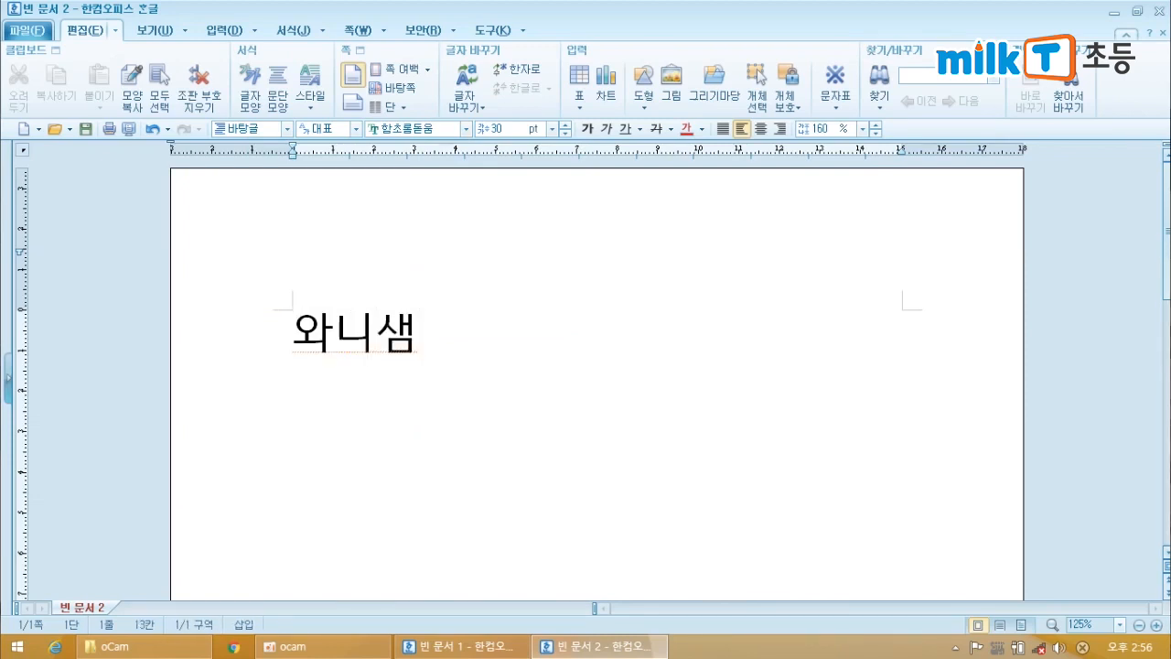
{"action": "left_click_drag", "start_coordinate": [449, 355], "coordinate": [214, 283]}
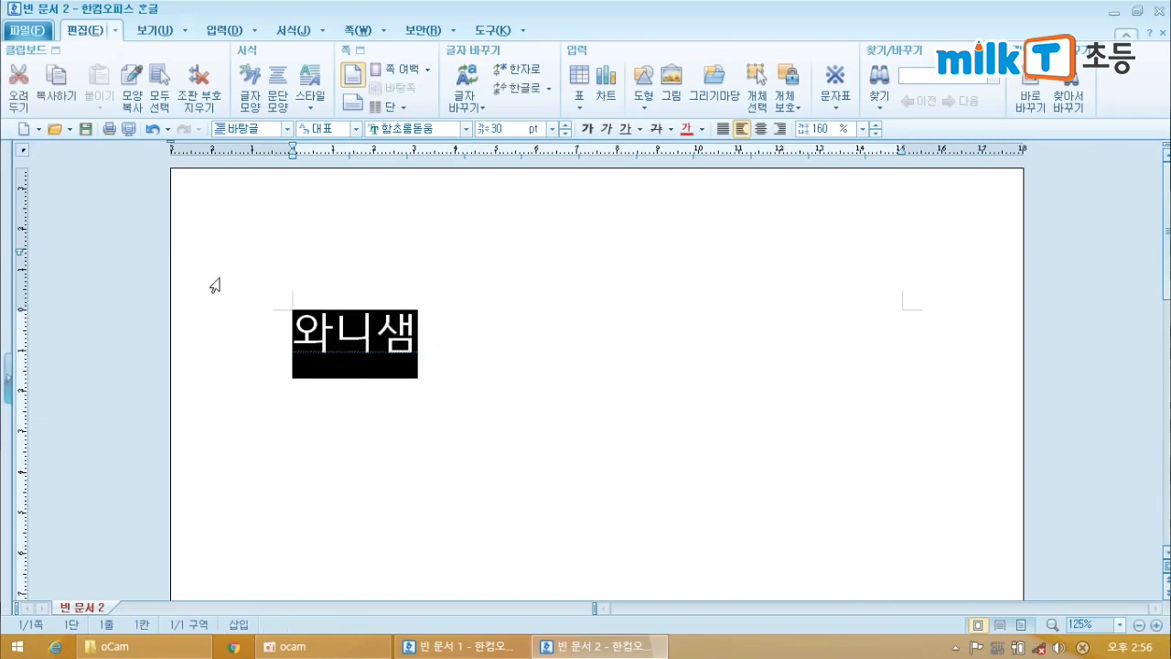
{"action": "left_click", "coordinate": [316, 331]}
{"action": "left_click", "coordinate": [472, 361]}
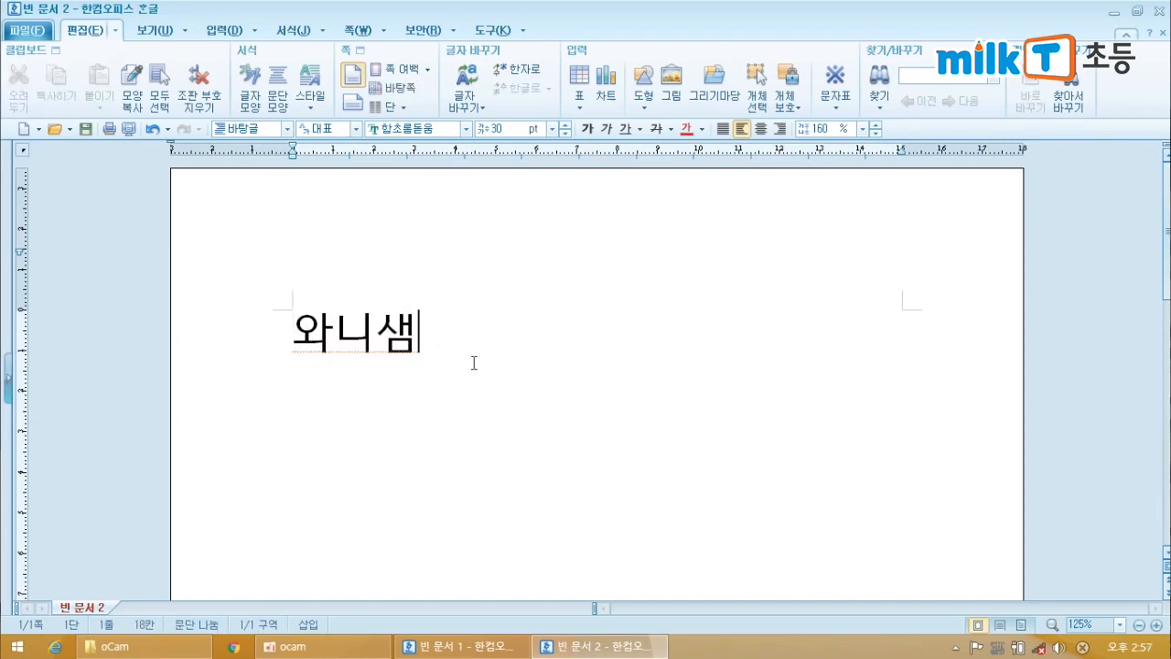
- Add the teacher's nickname again on a second line and set that line in the 궁서체 font
{"action": "key", "text": "Return"}
{"action": "key", "text": "Return"}
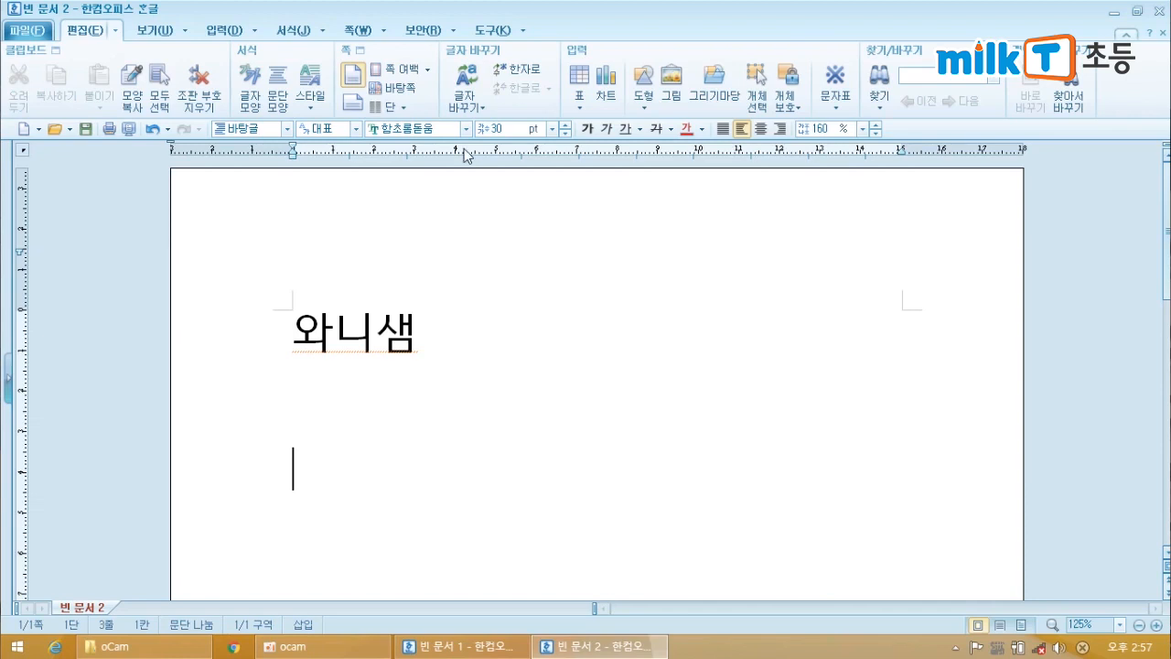
{"action": "left_click", "coordinate": [467, 129]}
{"action": "left_click", "coordinate": [441, 172]}
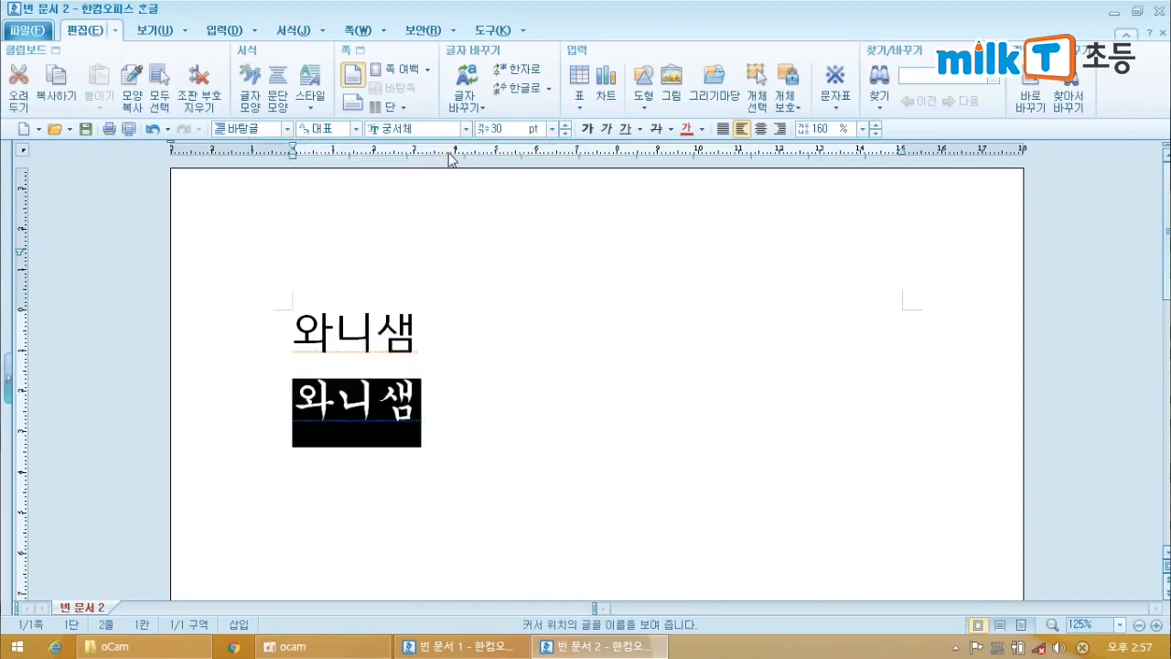
{"action": "left_click", "coordinate": [438, 399]}
{"action": "left_click_drag", "start_coordinate": [298, 412], "coordinate": [414, 413]}
{"action": "left_click", "coordinate": [460, 424]}
{"action": "left_click", "coordinate": [426, 349]}
{"action": "left_click", "coordinate": [439, 399]}
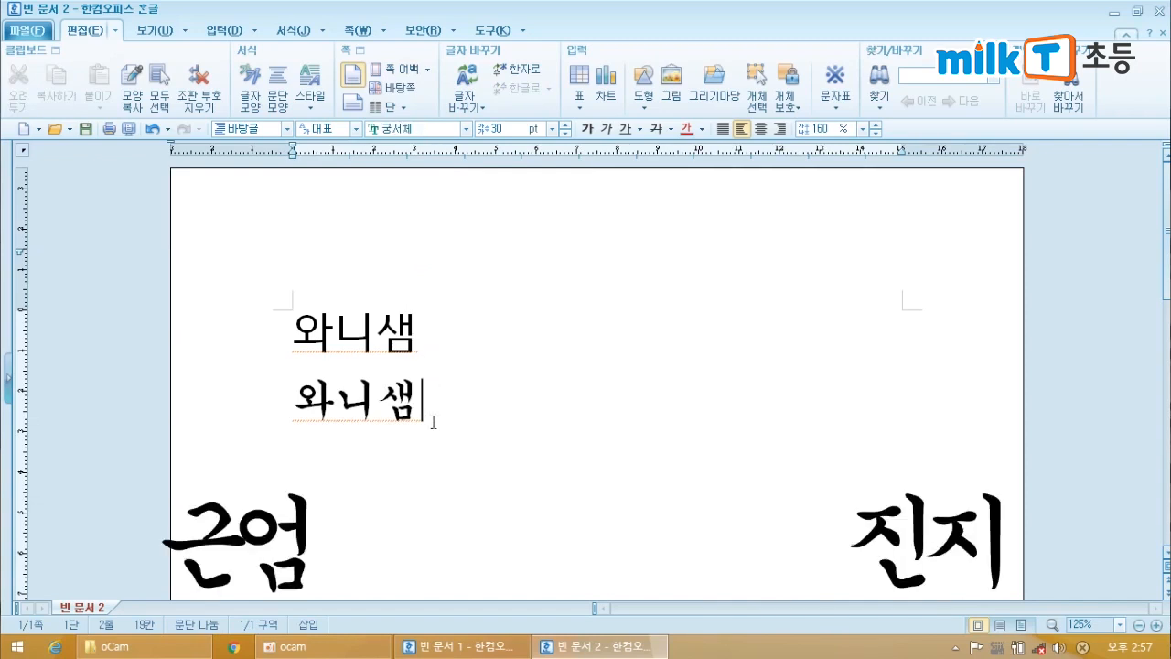
- Browse the list of all available fonts and close it without choosing another font
{"action": "left_click", "coordinate": [466, 129]}
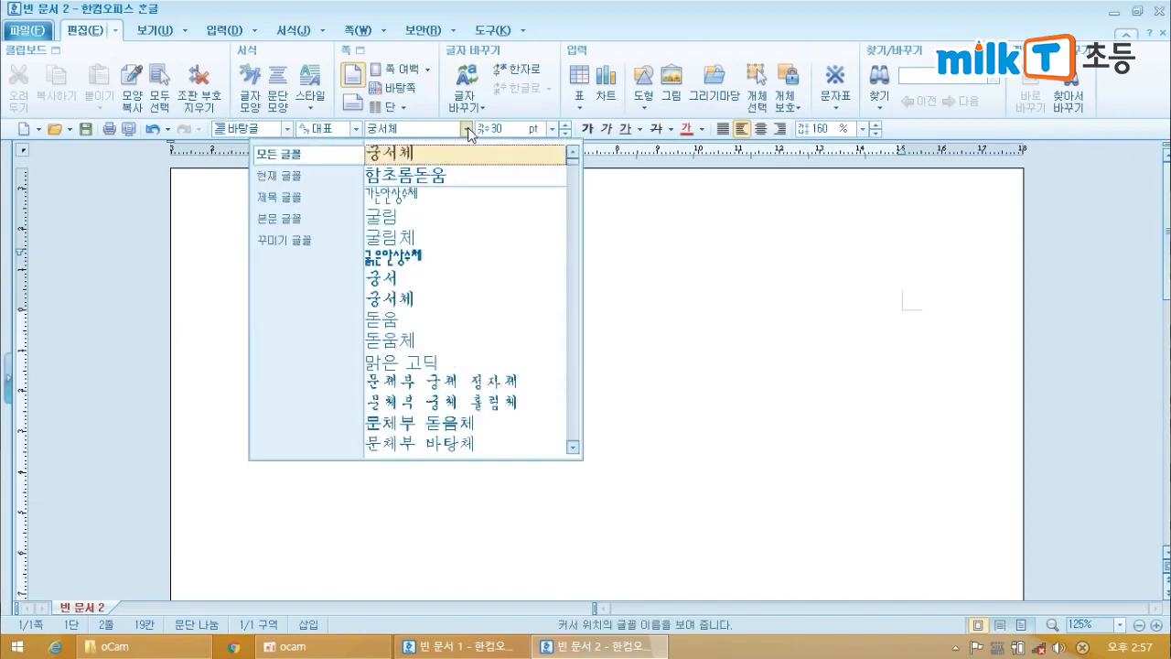
{"action": "scroll", "coordinate": [480, 298], "scroll_direction": "down", "scroll_amount": 12}
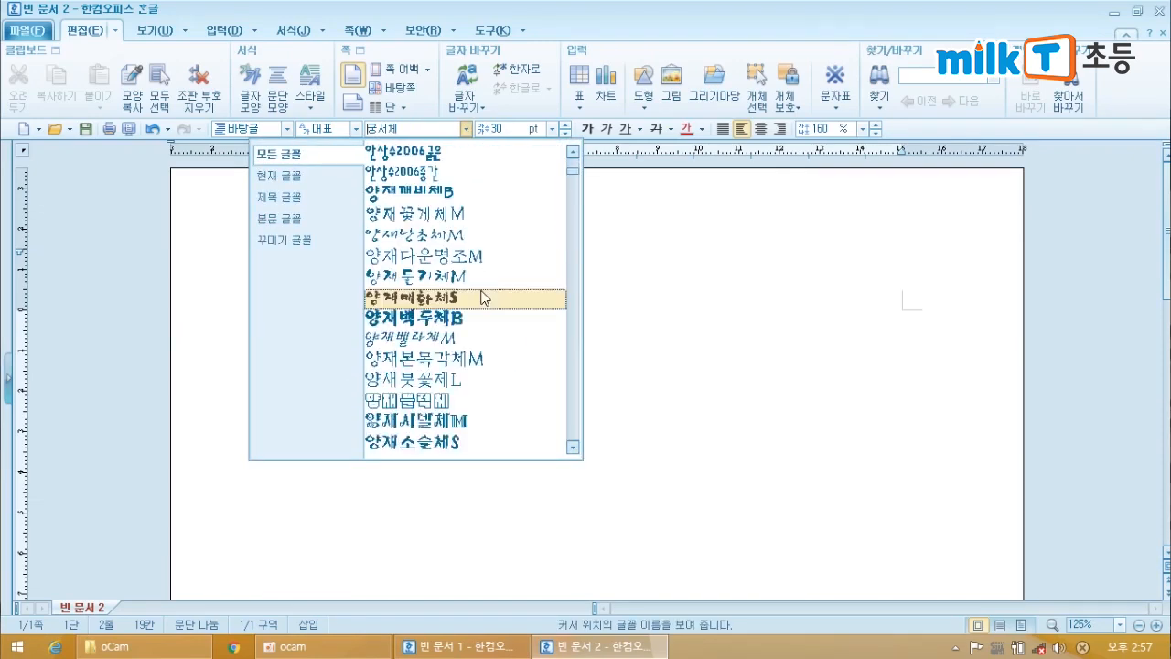
{"action": "scroll", "coordinate": [480, 298], "scroll_direction": "down", "scroll_amount": 4}
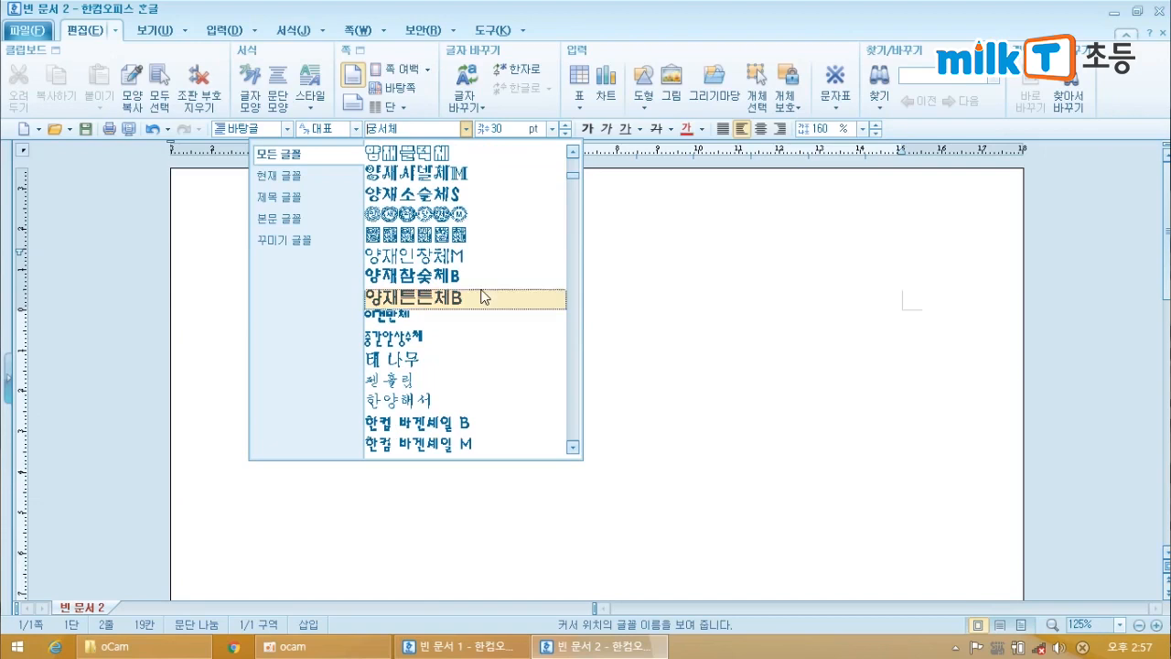
{"action": "left_click", "coordinate": [619, 279]}
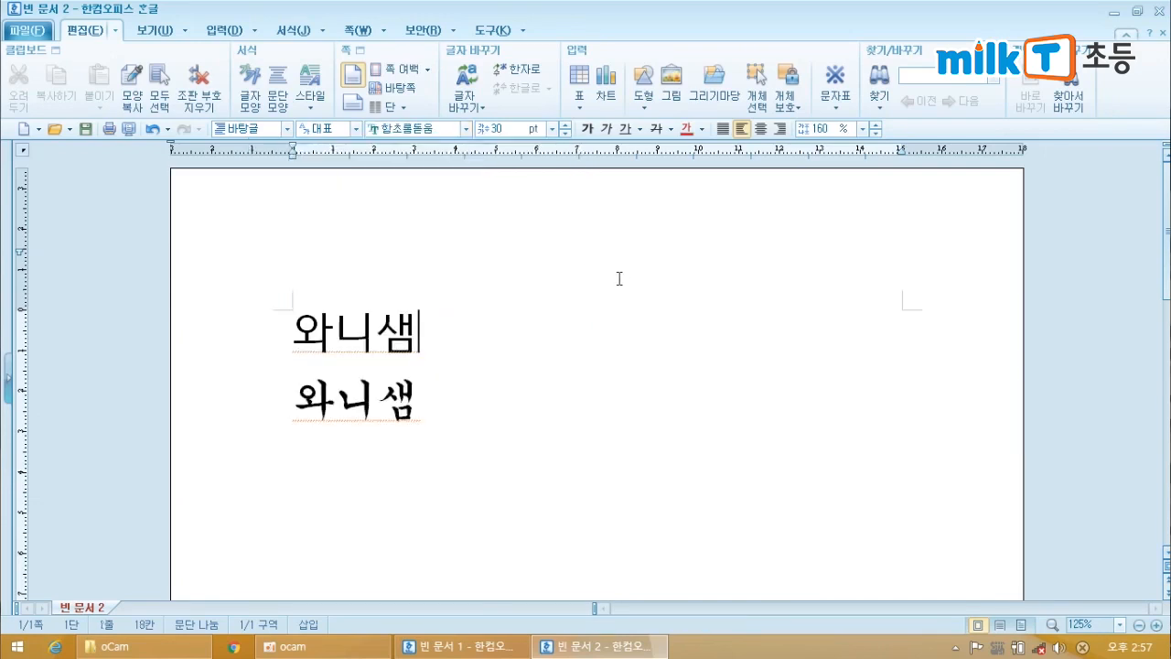
- Step the font size at the end of the first line up and down, finishing at 28 pt
{"action": "left_click", "coordinate": [566, 134]}
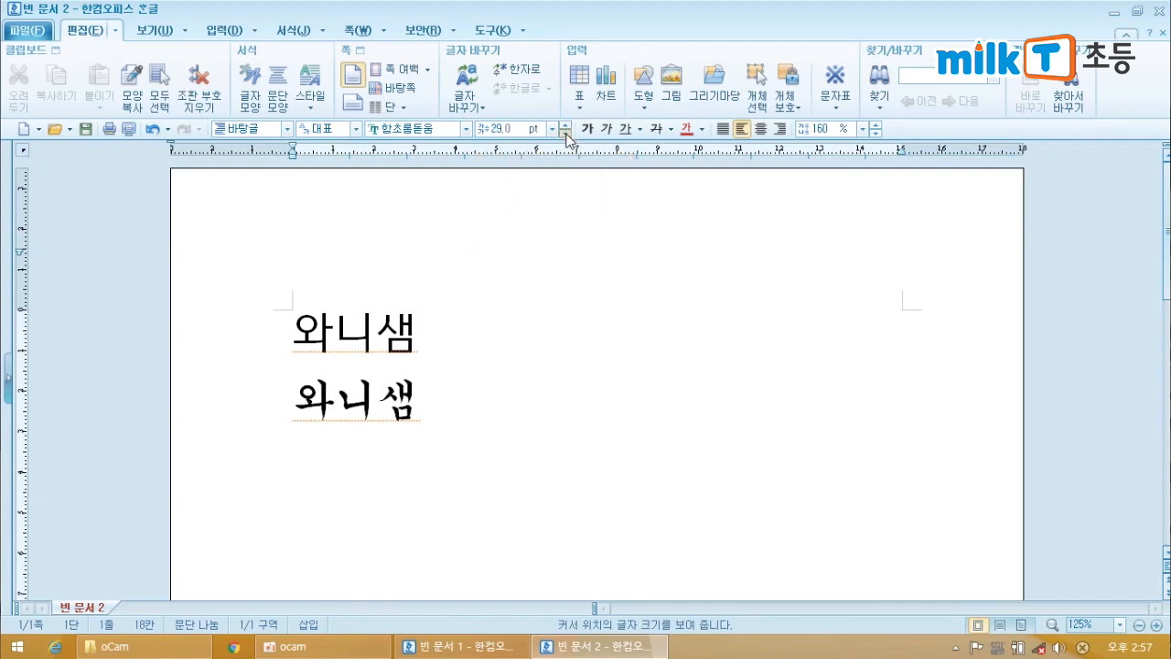
{"action": "left_click", "coordinate": [567, 133]}
{"action": "left_click", "coordinate": [566, 127]}
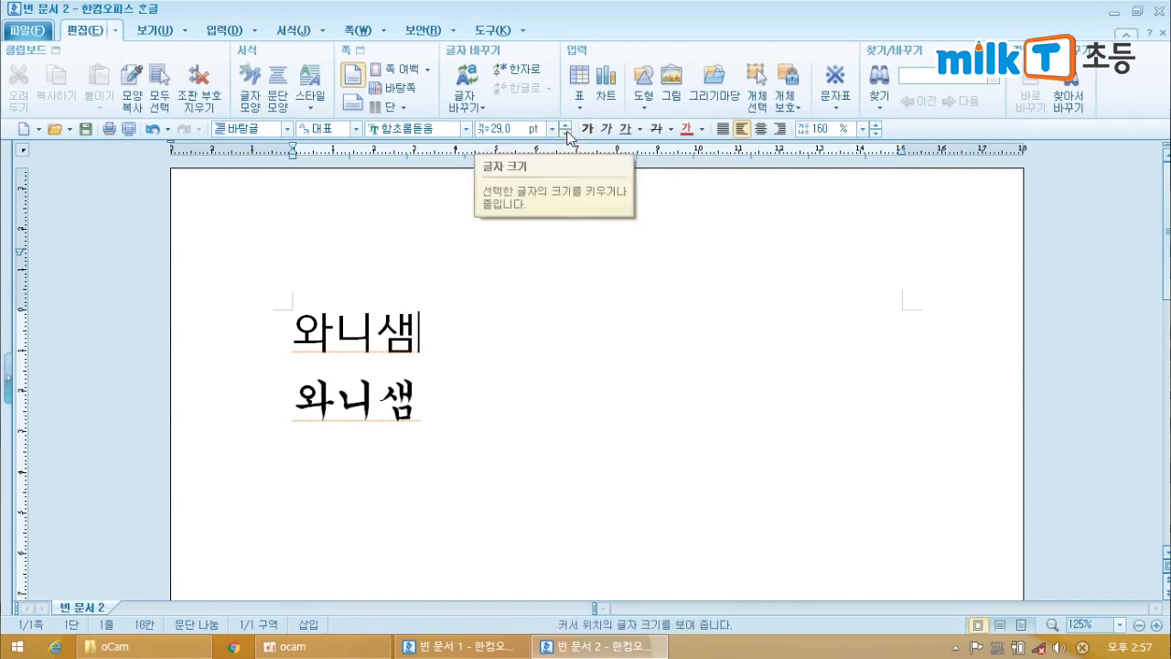
{"action": "left_click", "coordinate": [567, 132]}
{"action": "left_click", "coordinate": [567, 131]}
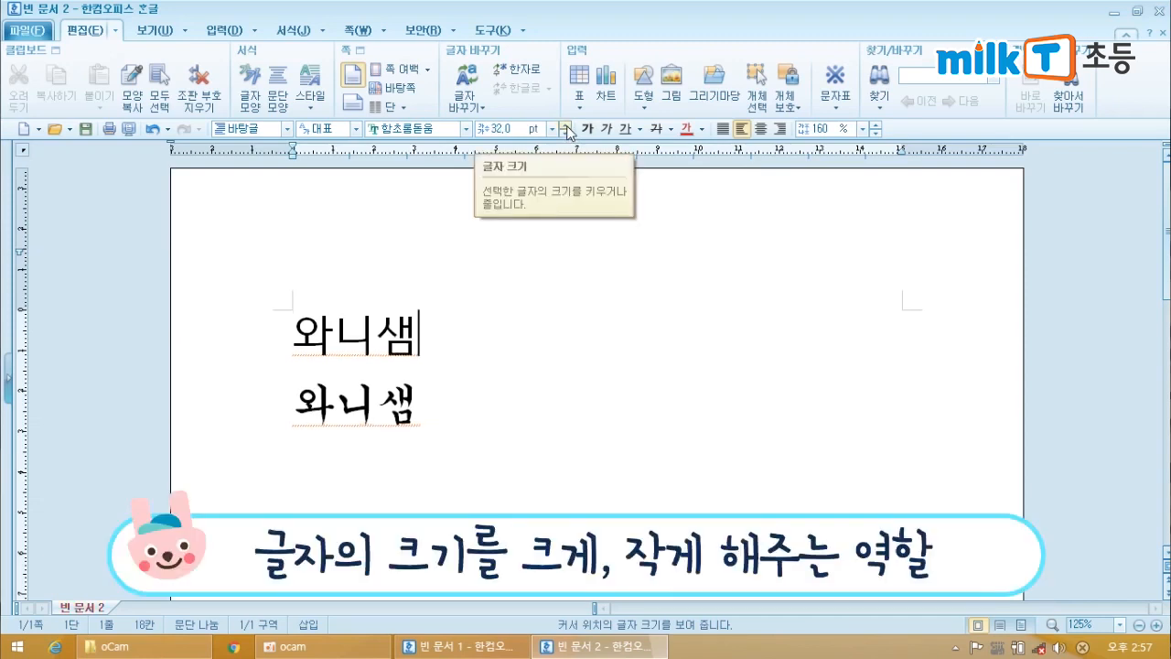
{"action": "left_click", "coordinate": [565, 135]}
{"action": "left_click", "coordinate": [565, 134]}
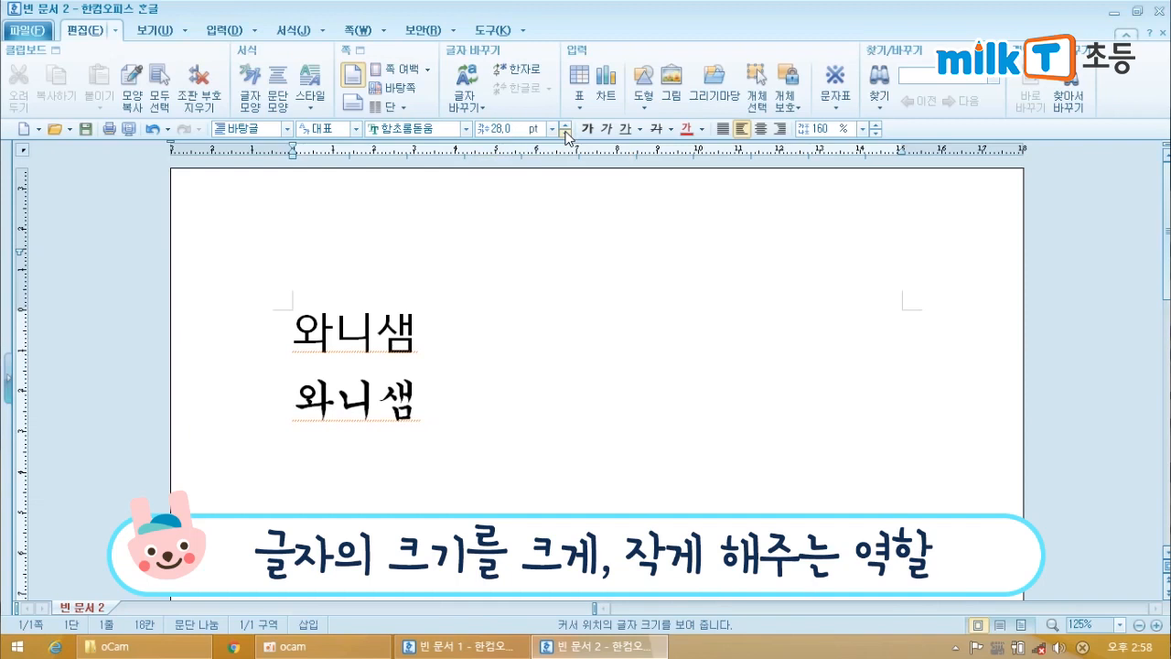
- Select the first line's text, enlarge it in increments, and reduce it to 28 pt
{"action": "left_click_drag", "start_coordinate": [297, 325], "coordinate": [454, 335]}
{"action": "left_click", "coordinate": [565, 124]}
{"action": "left_click", "coordinate": [566, 125]}
{"action": "left_click", "coordinate": [566, 124]}
{"action": "left_click", "coordinate": [565, 125]}
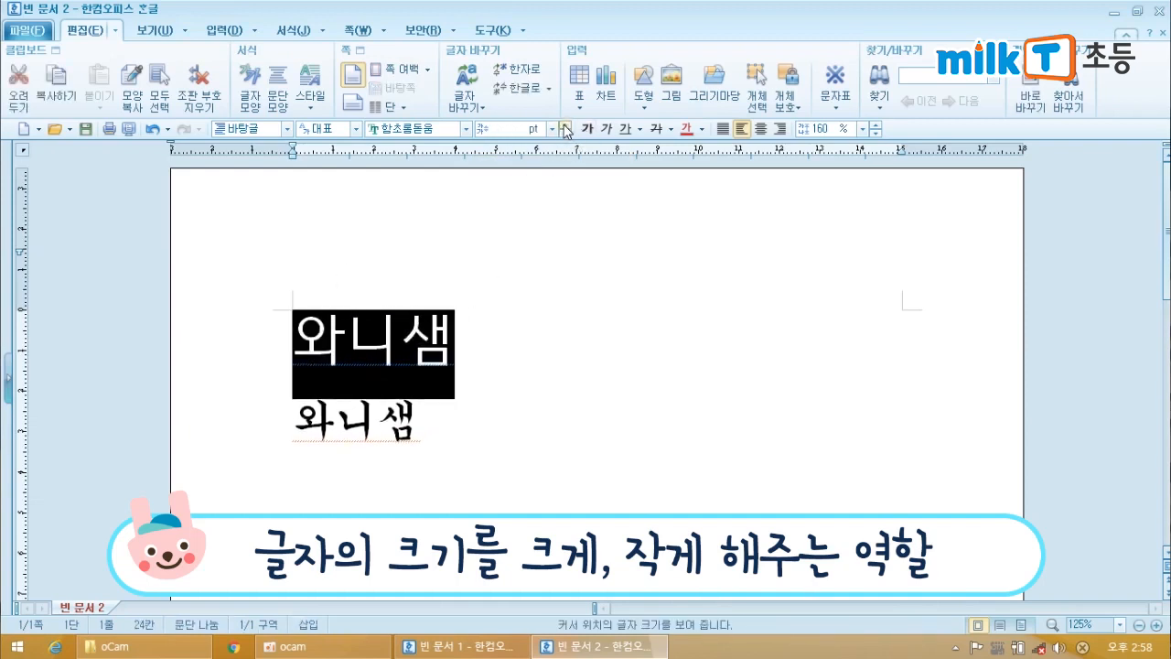
{"action": "left_click", "coordinate": [564, 125]}
{"action": "left_click", "coordinate": [564, 124]}
{"action": "left_click", "coordinate": [564, 135]}
{"action": "left_click", "coordinate": [563, 135]}
{"action": "left_click", "coordinate": [563, 134]}
{"action": "left_click", "coordinate": [564, 134]}
{"action": "left_click", "coordinate": [564, 134]}
{"action": "left_click", "coordinate": [563, 134]}
{"action": "left_click", "coordinate": [563, 134]}
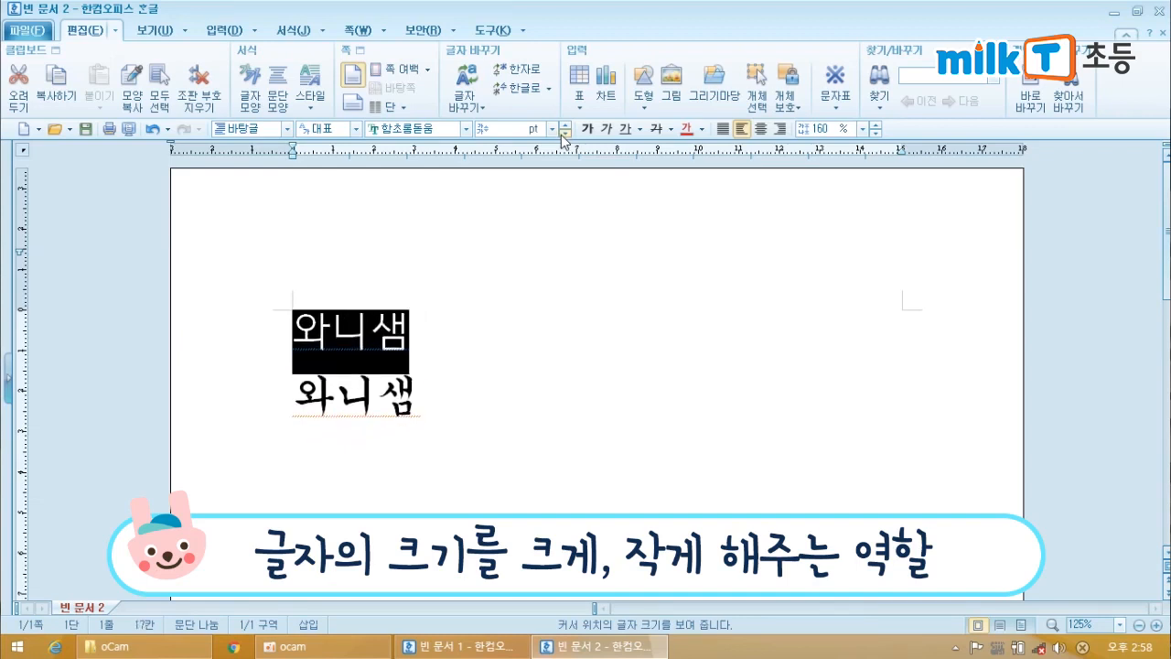
{"action": "left_click", "coordinate": [571, 348]}
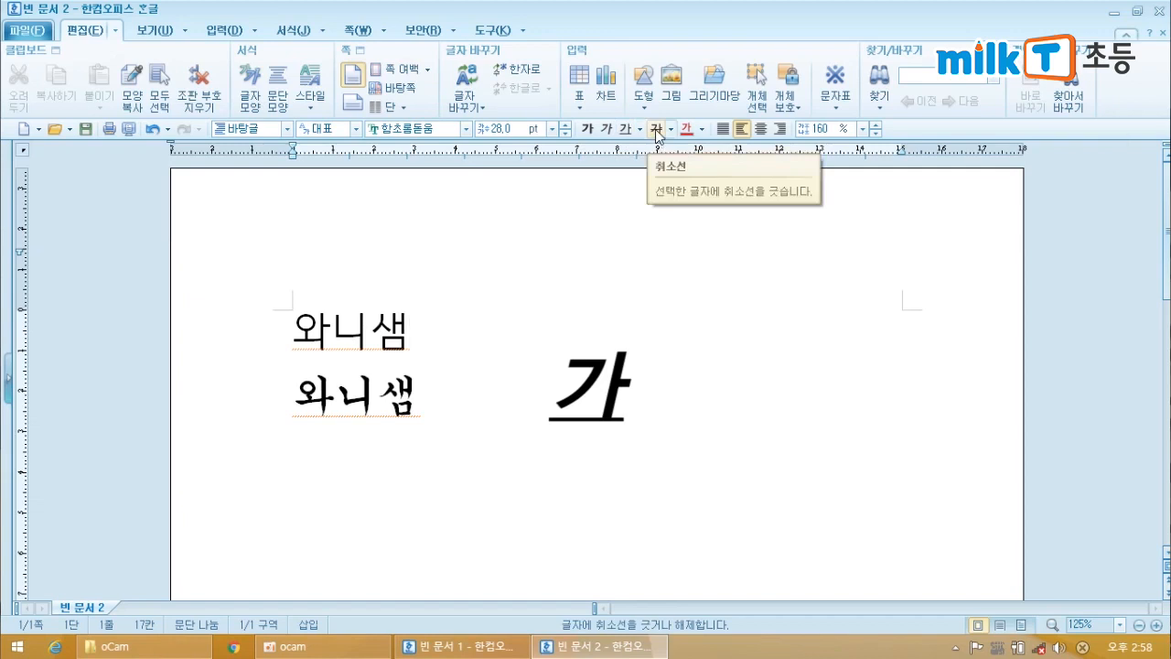
- Open the font colour palette to examine the available text colours, and close it again
{"action": "left_click", "coordinate": [703, 131]}
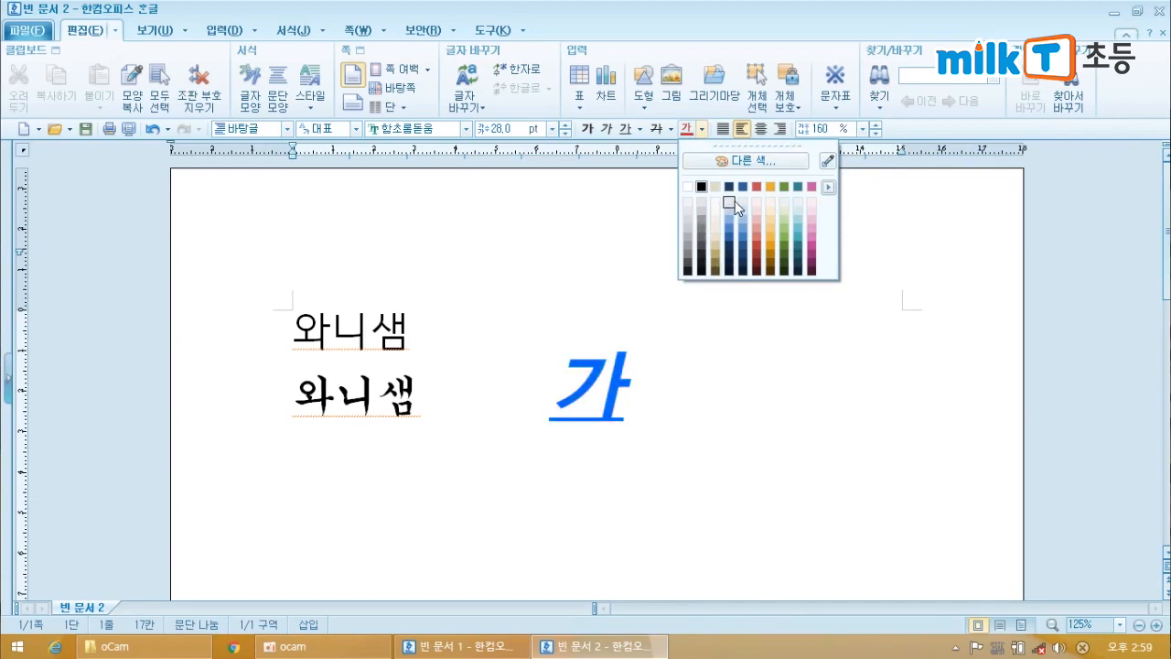
{"action": "left_click", "coordinate": [700, 132]}
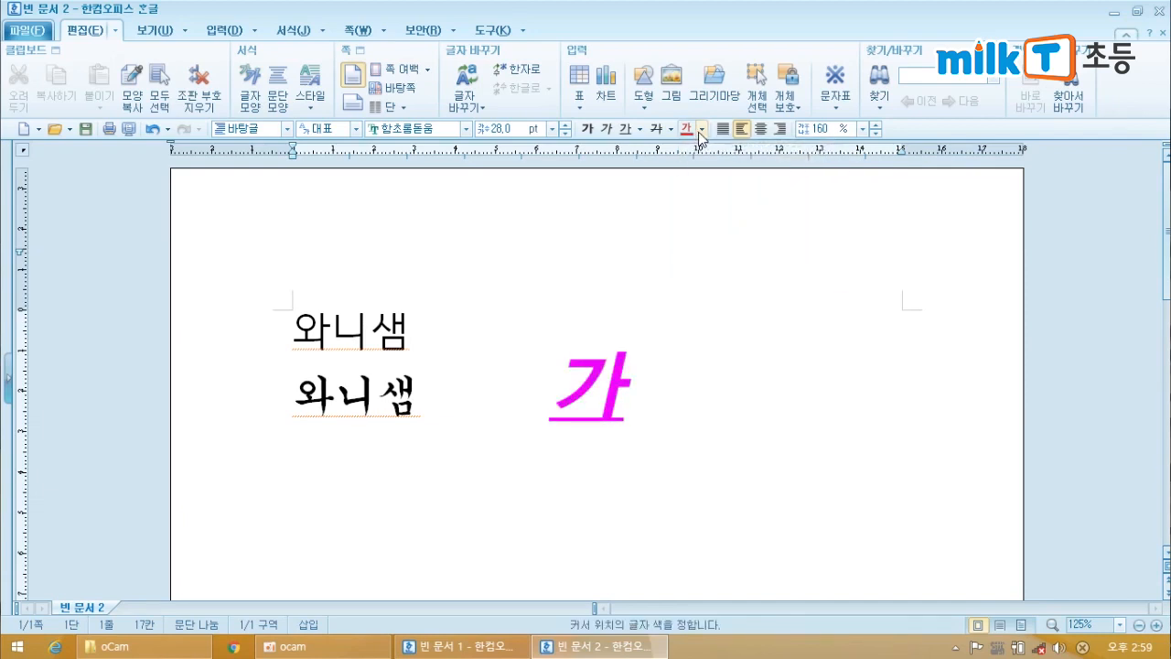